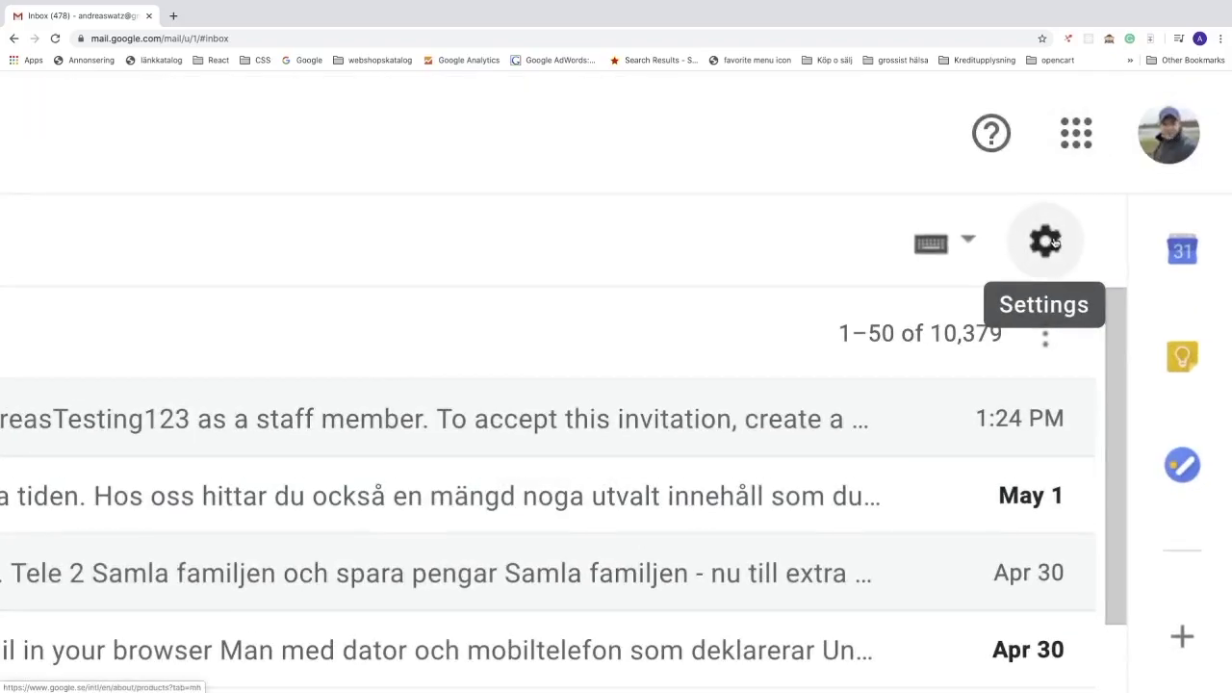
Step: Open Gmail's full settings and scroll the General tab down to the empty Signature section
{"action": "left_click", "coordinate": [1048, 247]}
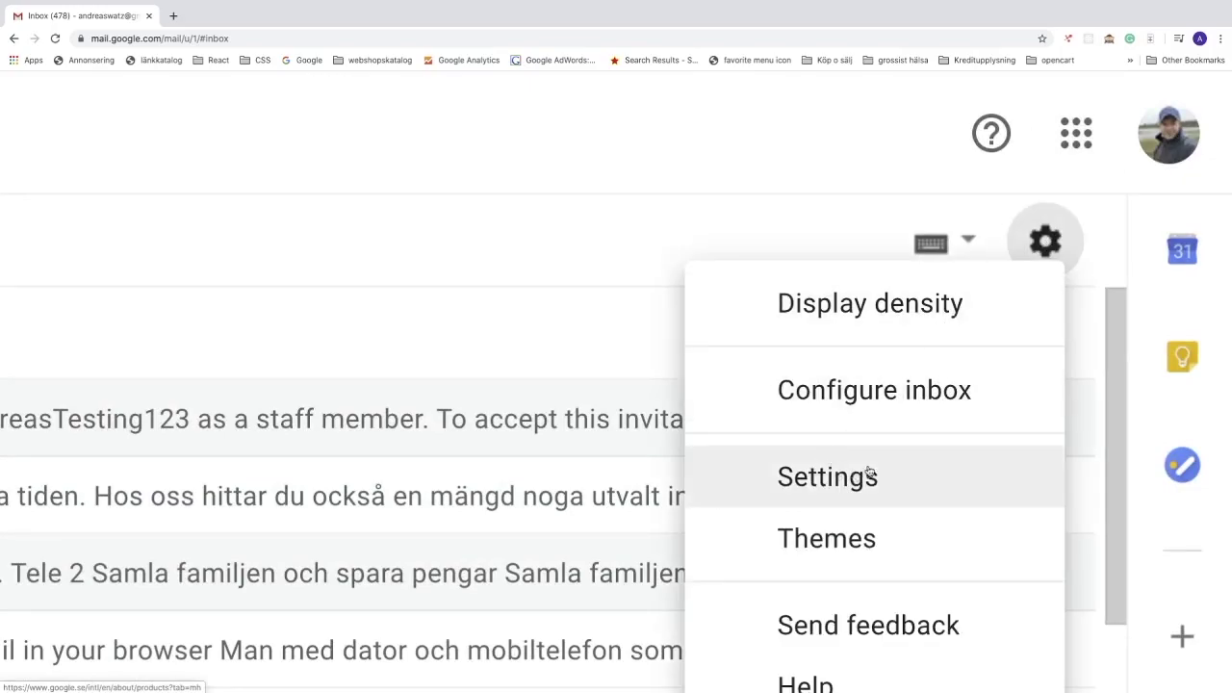
{"action": "left_click", "coordinate": [828, 477]}
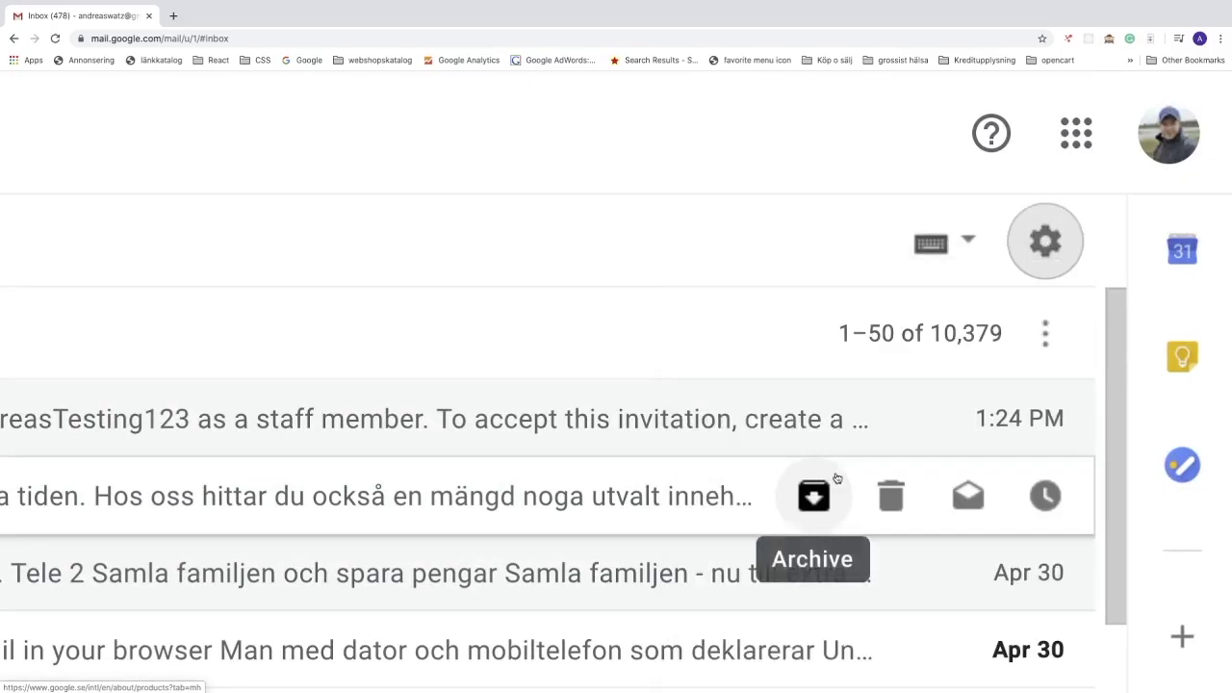
{"action": "key", "text": "super+0"}
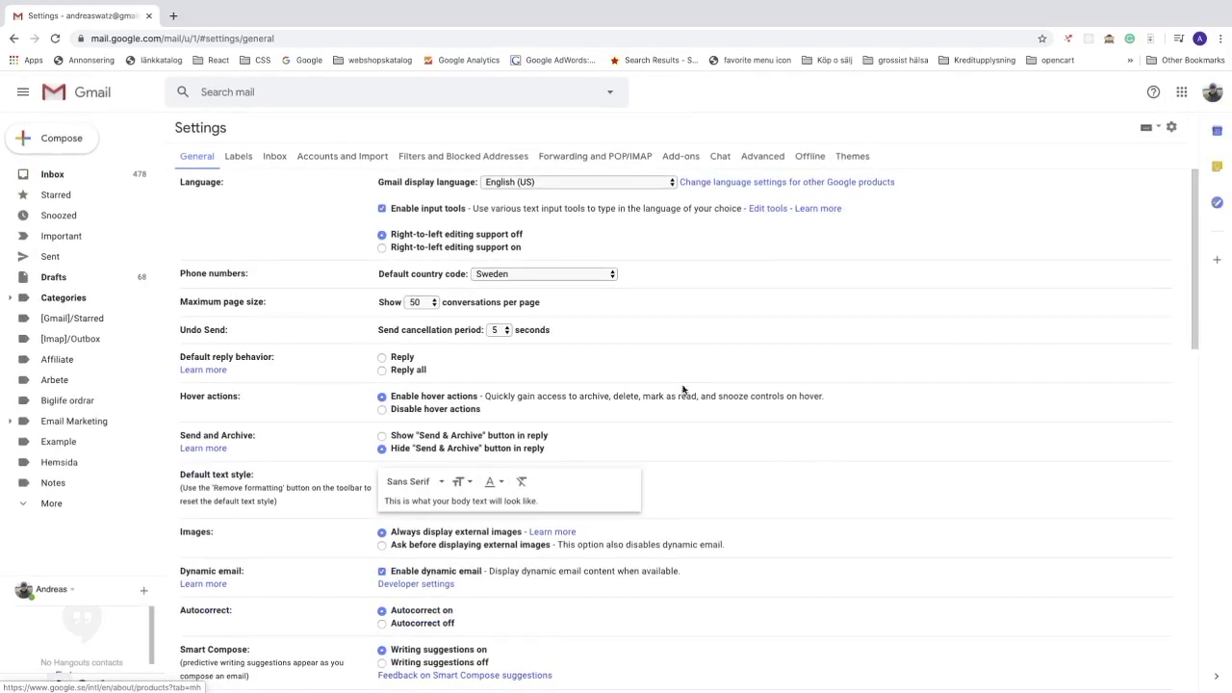
{"action": "key", "text": "super+equal"}
{"action": "key", "text": "super+equal"}
{"action": "key", "text": "super+equal"}
{"action": "key", "text": "super+equal"}
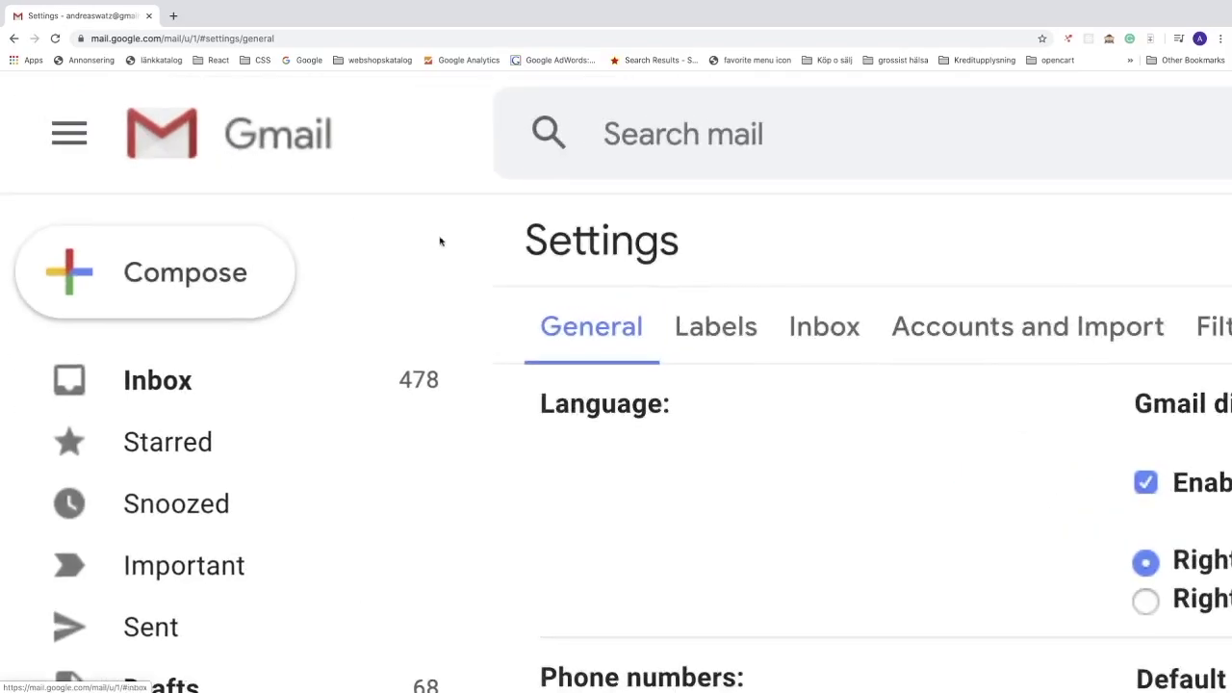
{"action": "scroll", "coordinate": [440, 241], "scroll_direction": "right", "scroll_amount": 4}
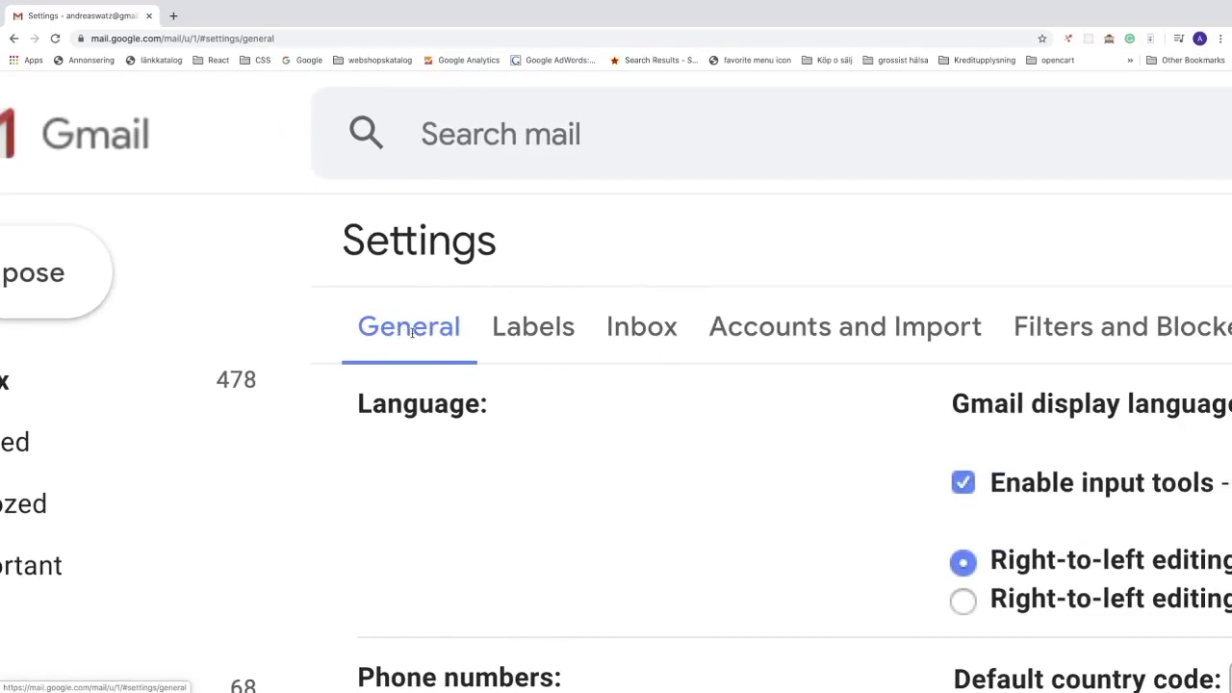
{"action": "key", "text": "super+0"}
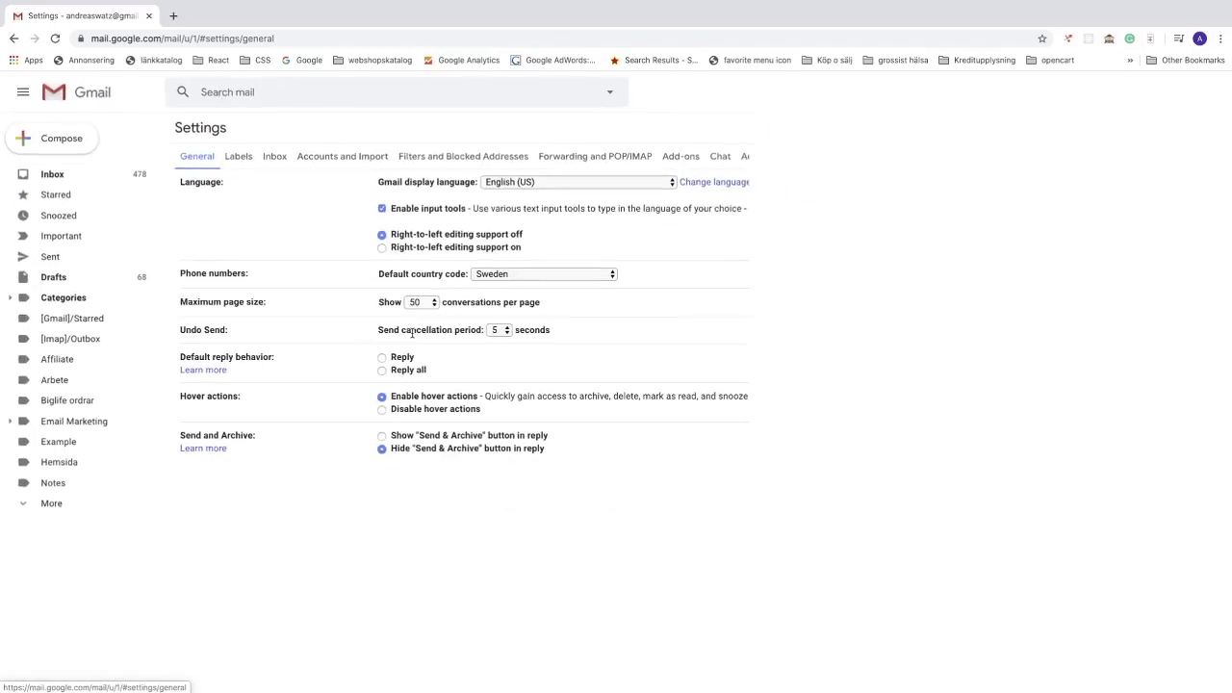
{"action": "scroll", "coordinate": [412, 334], "scroll_direction": "down", "scroll_amount": 5}
{"action": "scroll", "coordinate": [412, 334], "scroll_direction": "down", "scroll_amount": 4}
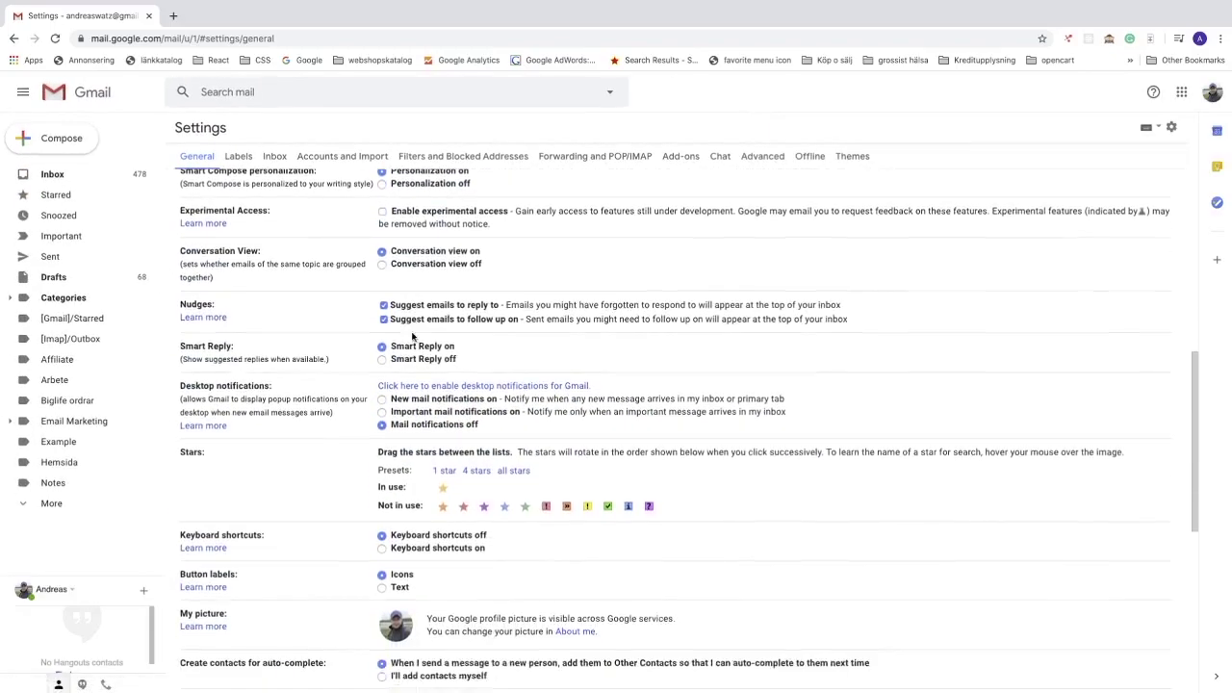
{"action": "scroll", "coordinate": [412, 334], "scroll_direction": "down", "scroll_amount": 3}
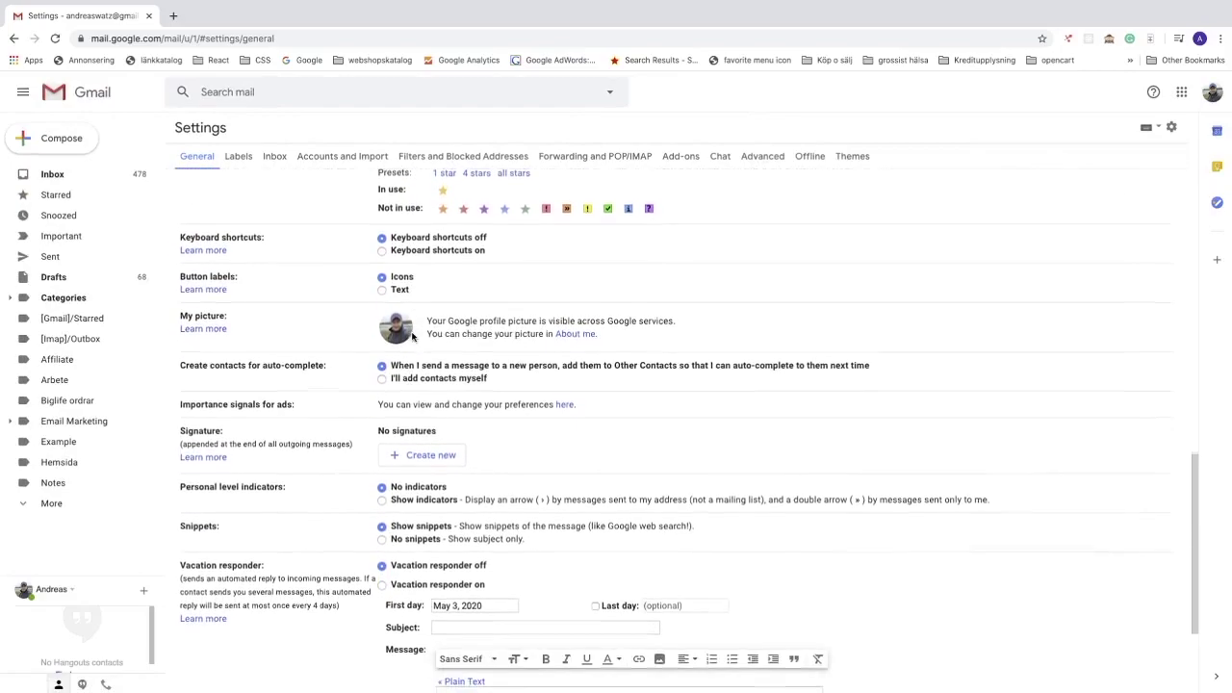
{"action": "key", "text": "super+plus"}
{"action": "key", "text": "super+plus"}
{"action": "key", "text": "super+plus"}
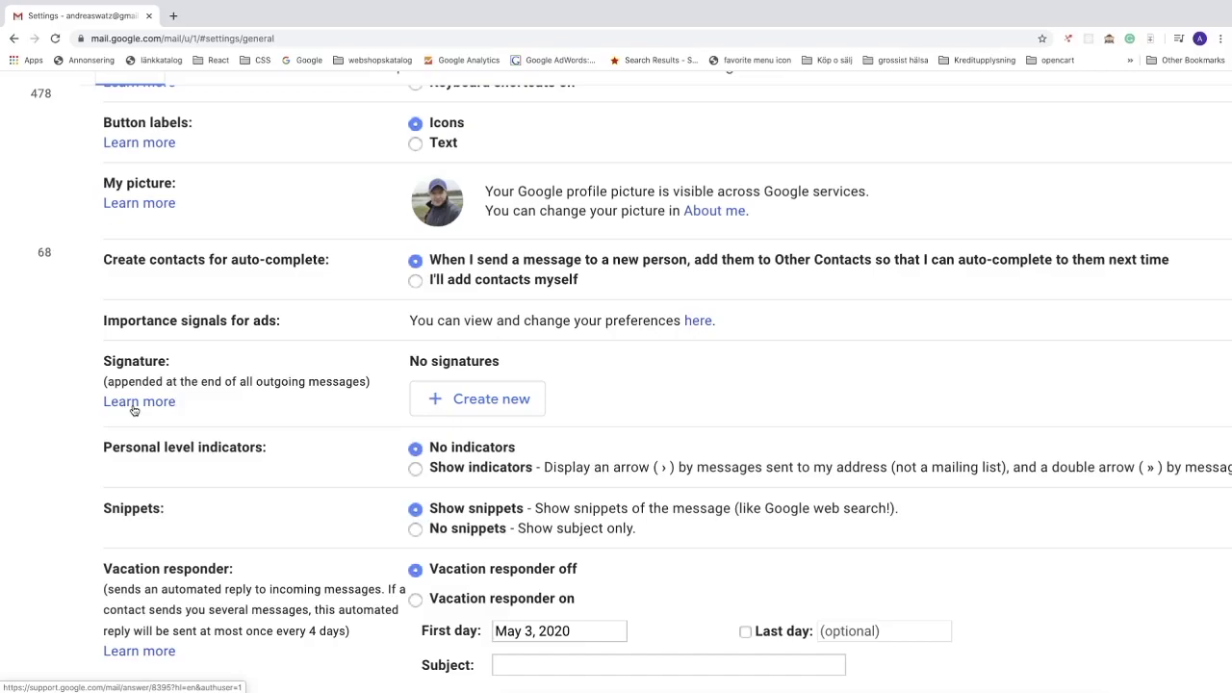
Step: Create a new signature named with the account holder's full name
{"action": "left_click", "coordinate": [470, 404]}
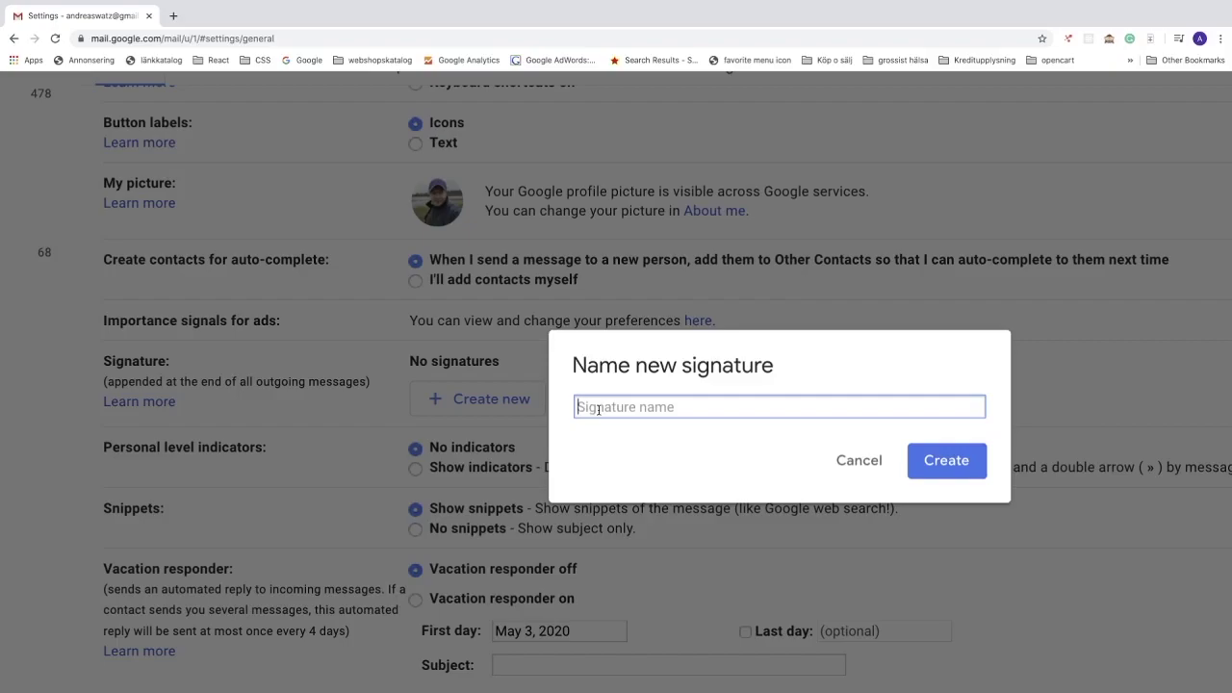
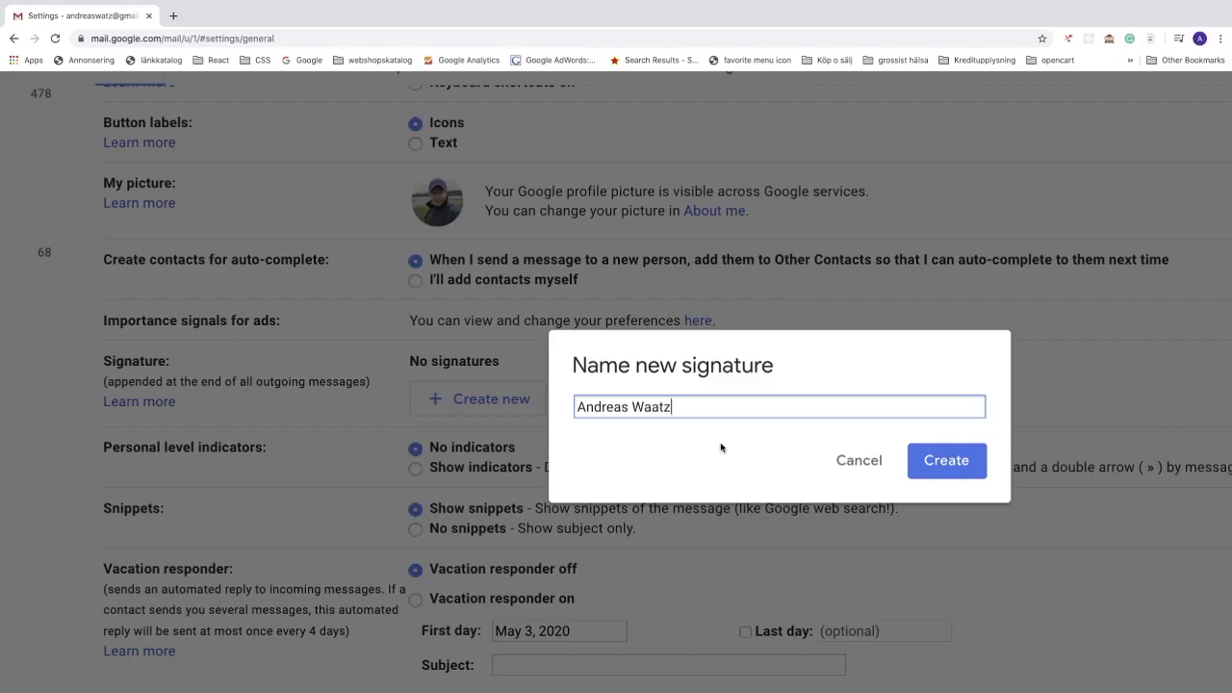
{"action": "left_click", "coordinate": [941, 464]}
{"action": "scroll", "coordinate": [844, 451], "scroll_direction": "right", "scroll_amount": 2}
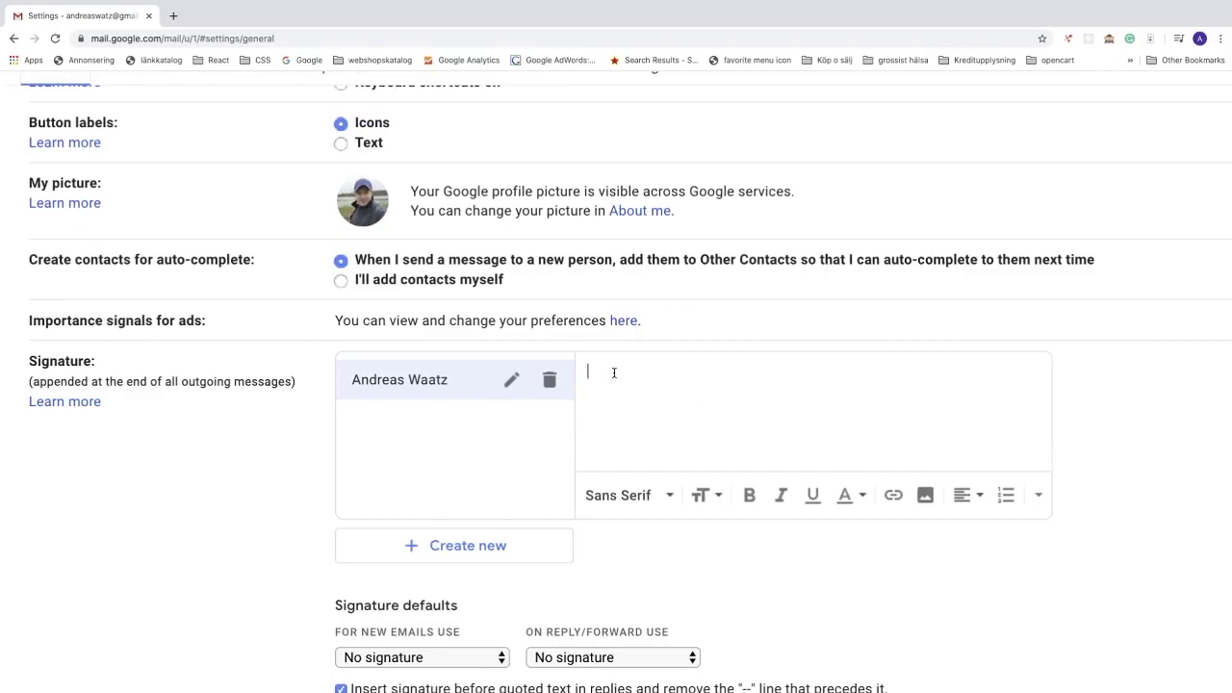
Step: Enter the user's full name, with 'Frontend Developer' on the line below it
{"action": "key", "text": "Return"}
{"action": "type", "text": "Frontend Developer"}
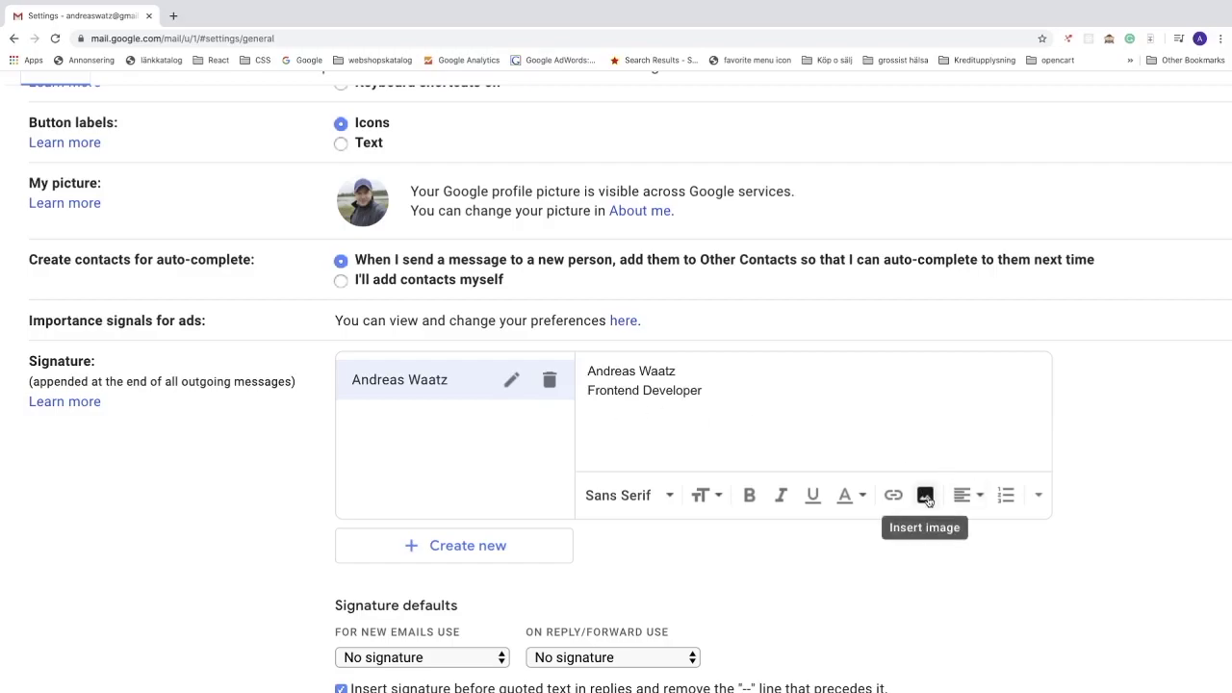
Step: Upload the about-us portrait image from the computer into the signature
{"action": "left_click", "coordinate": [925, 496]}
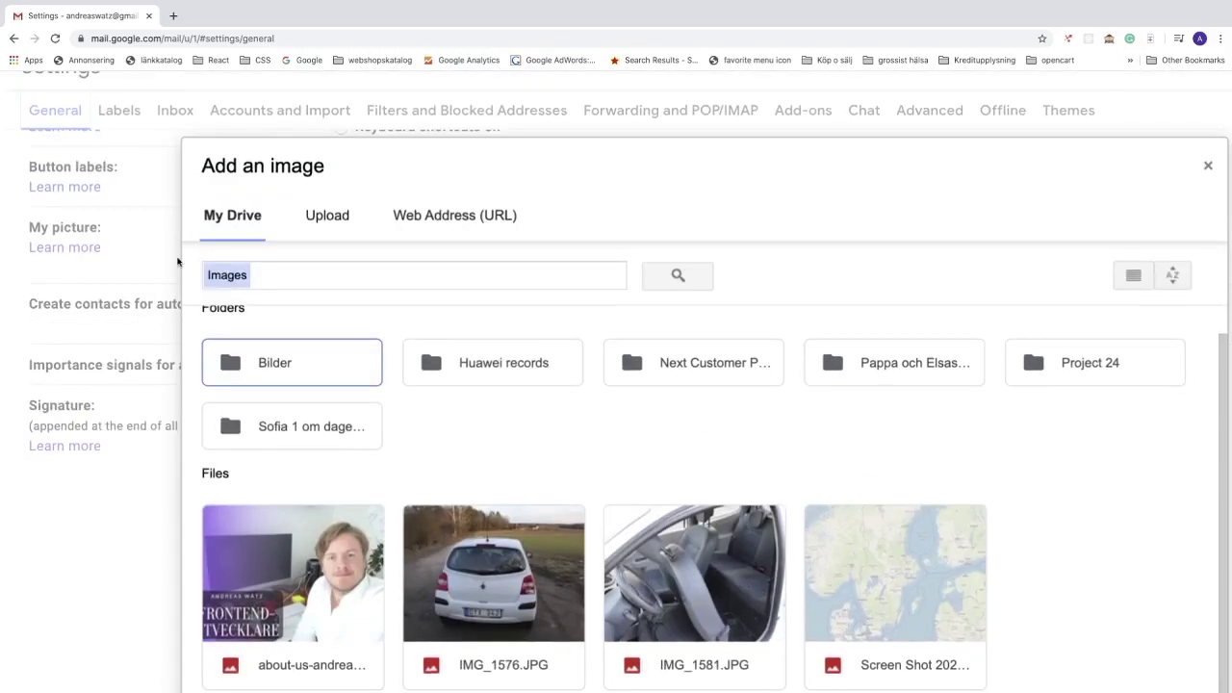
{"action": "left_click", "coordinate": [332, 223]}
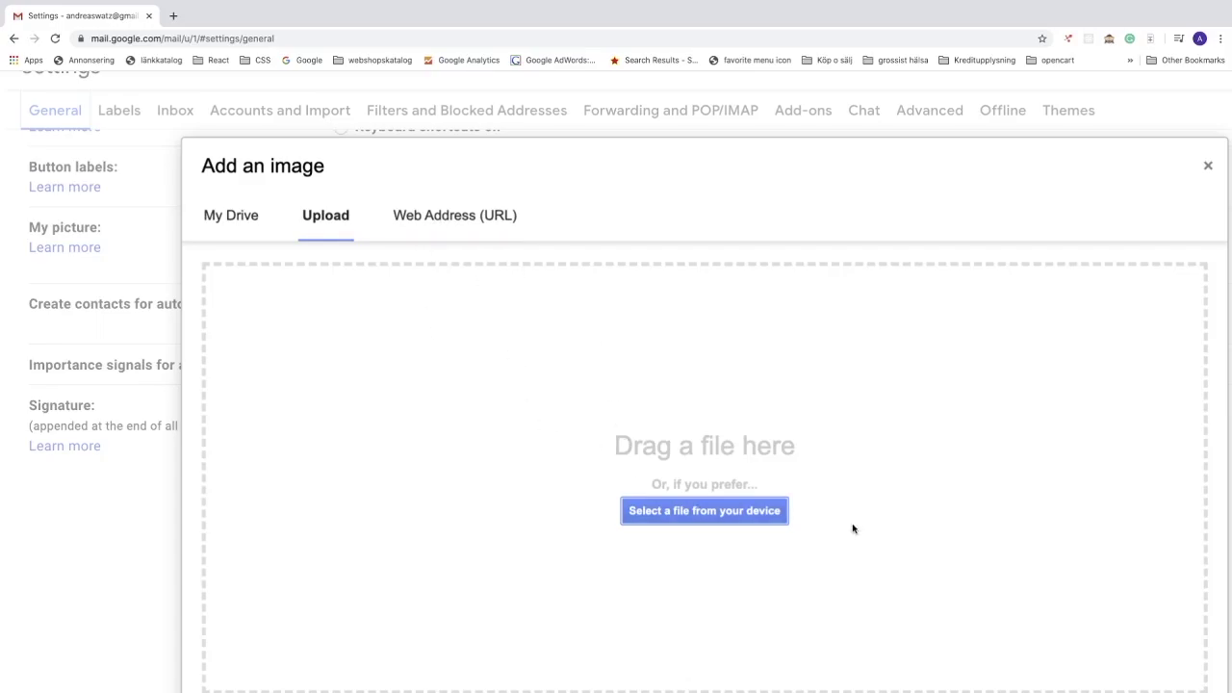
{"action": "left_click", "coordinate": [709, 515]}
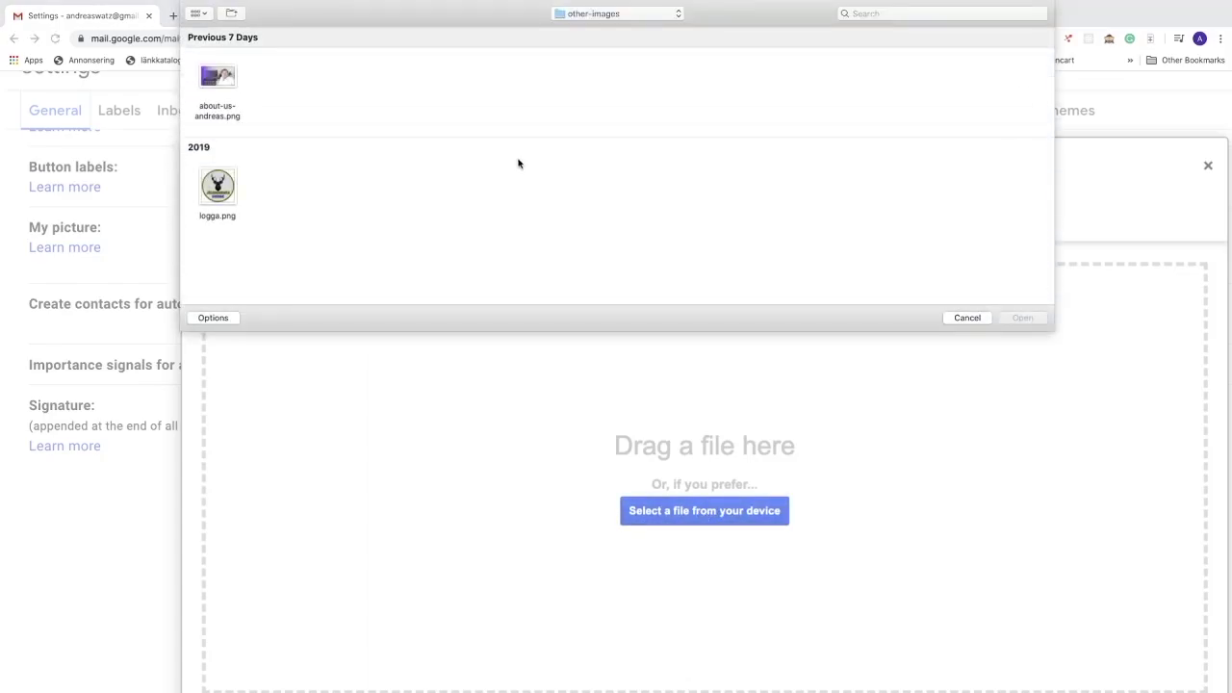
{"action": "left_click", "coordinate": [228, 76]}
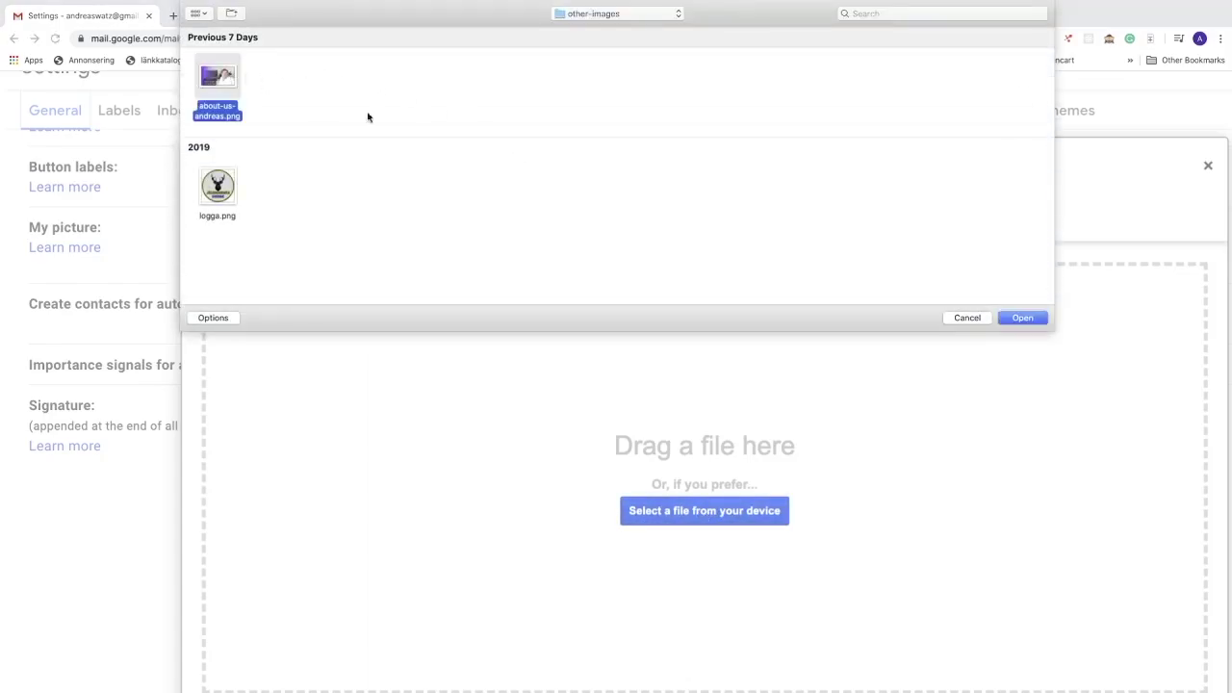
{"action": "left_click", "coordinate": [1026, 318]}
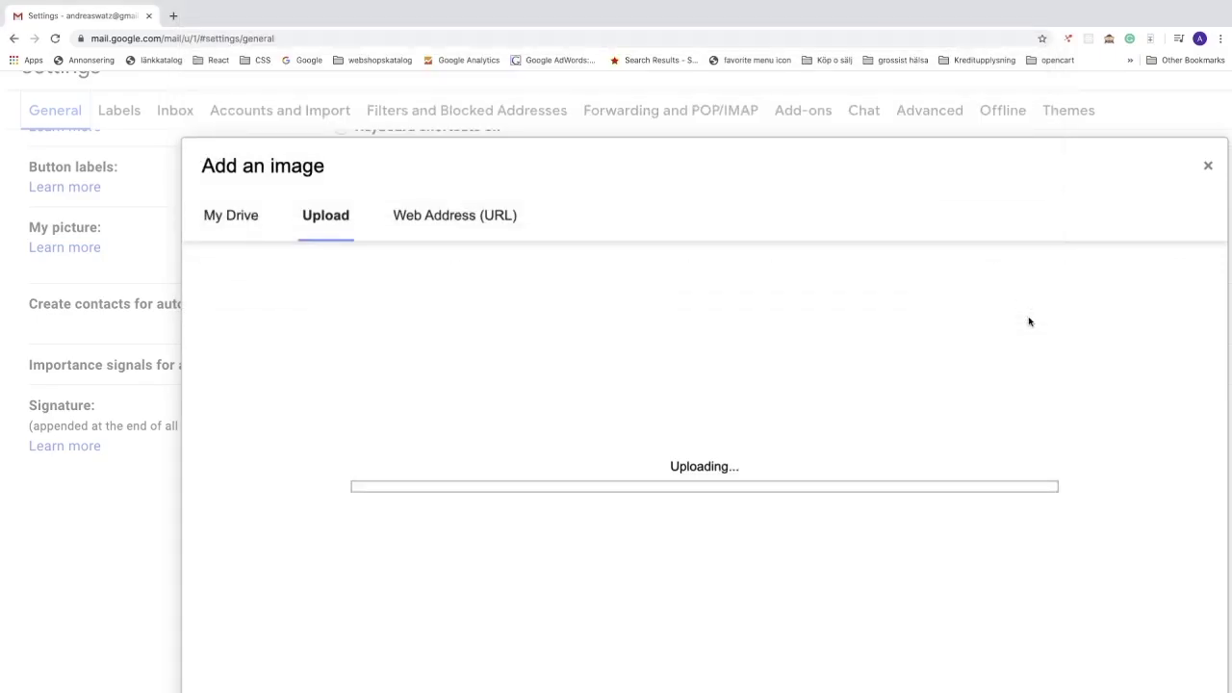
{"action": "scroll", "coordinate": [1026, 322], "scroll_direction": "right", "scroll_amount": 2}
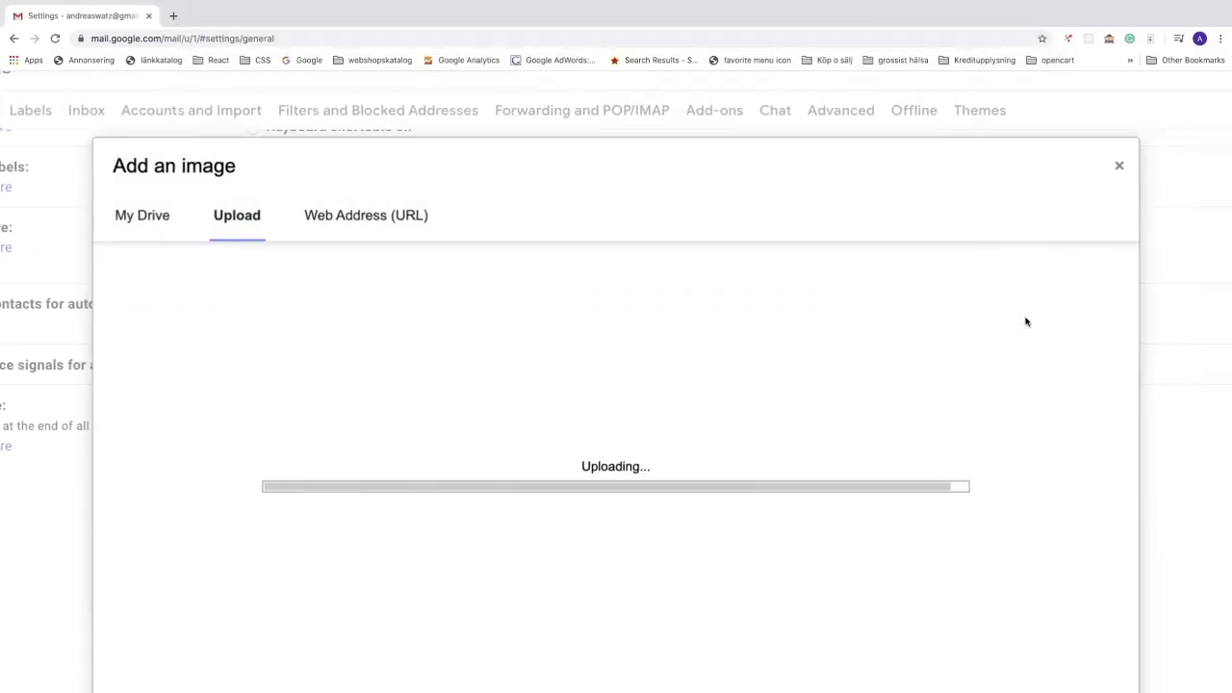
{"action": "scroll", "coordinate": [1012, 323], "scroll_direction": "down", "scroll_amount": 1}
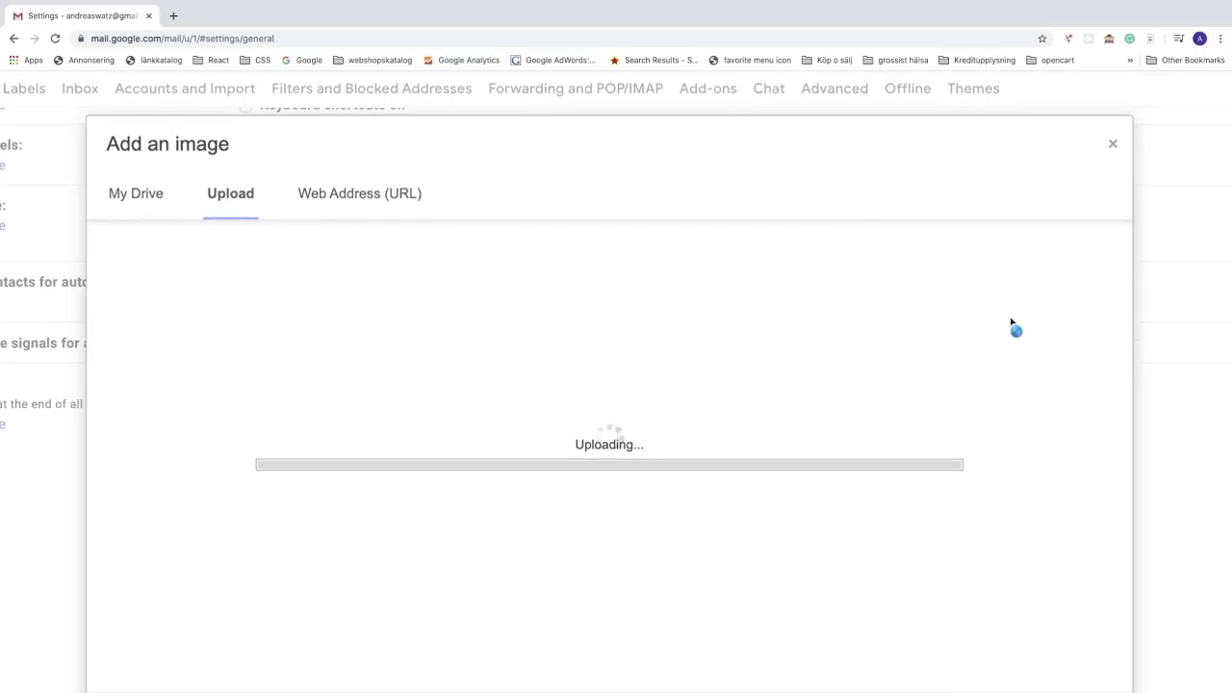
{"action": "scroll", "coordinate": [1012, 323], "scroll_direction": "down", "scroll_amount": 2}
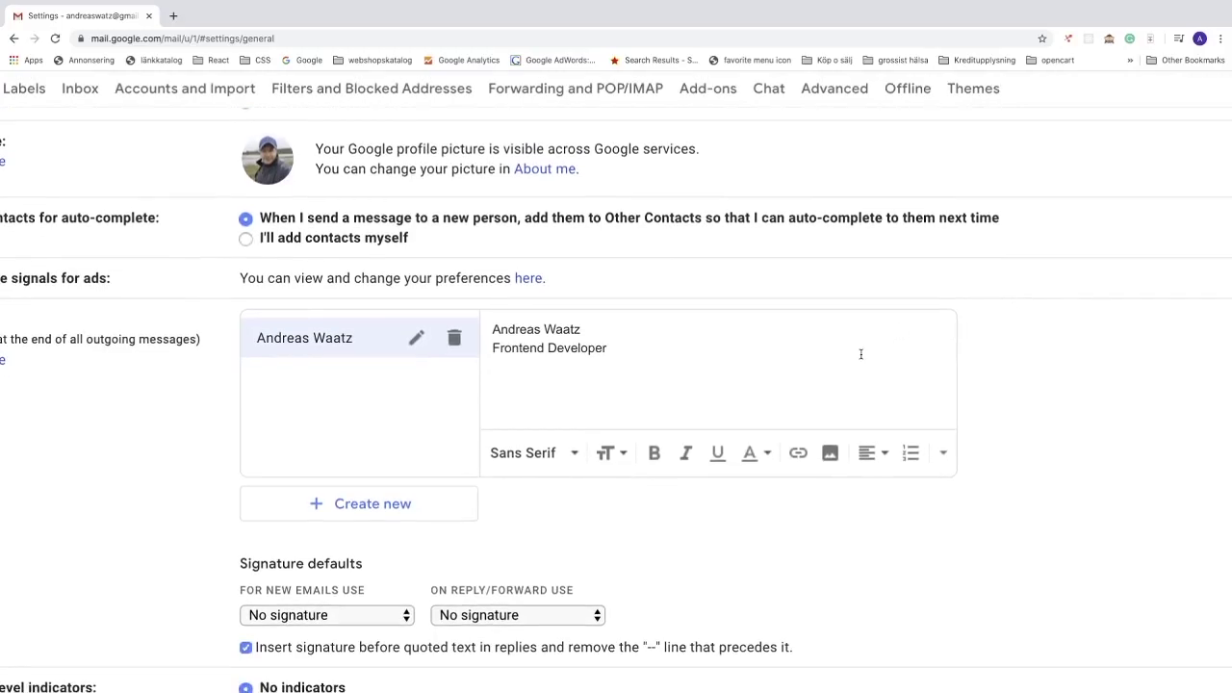
Step: Resize the signature image to Small
{"action": "scroll", "coordinate": [850, 356], "scroll_direction": "down", "scroll_amount": 2}
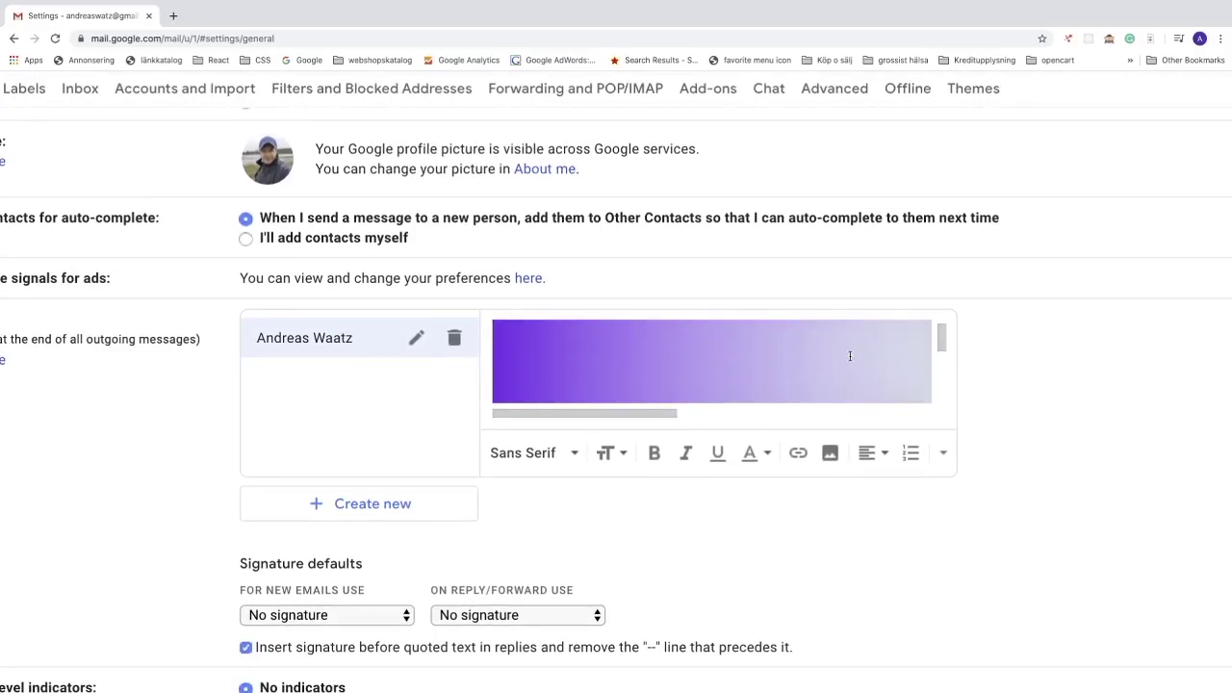
{"action": "scroll", "coordinate": [850, 356], "scroll_direction": "up", "scroll_amount": 2}
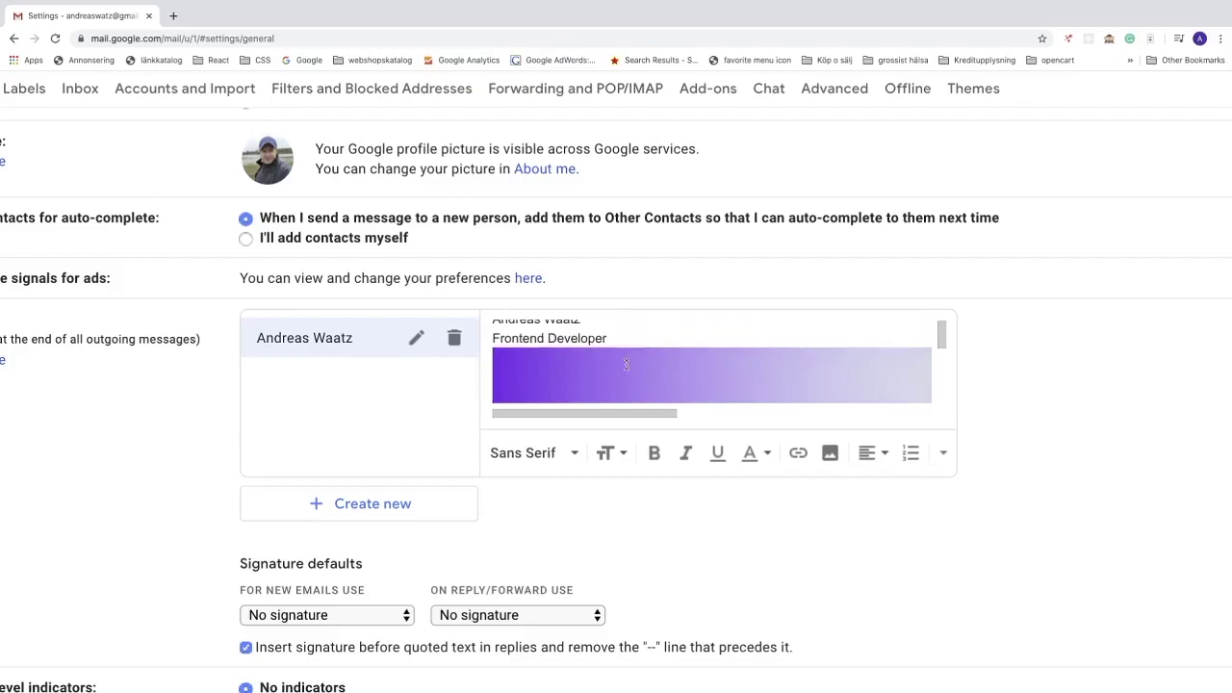
{"action": "left_click", "coordinate": [553, 367]}
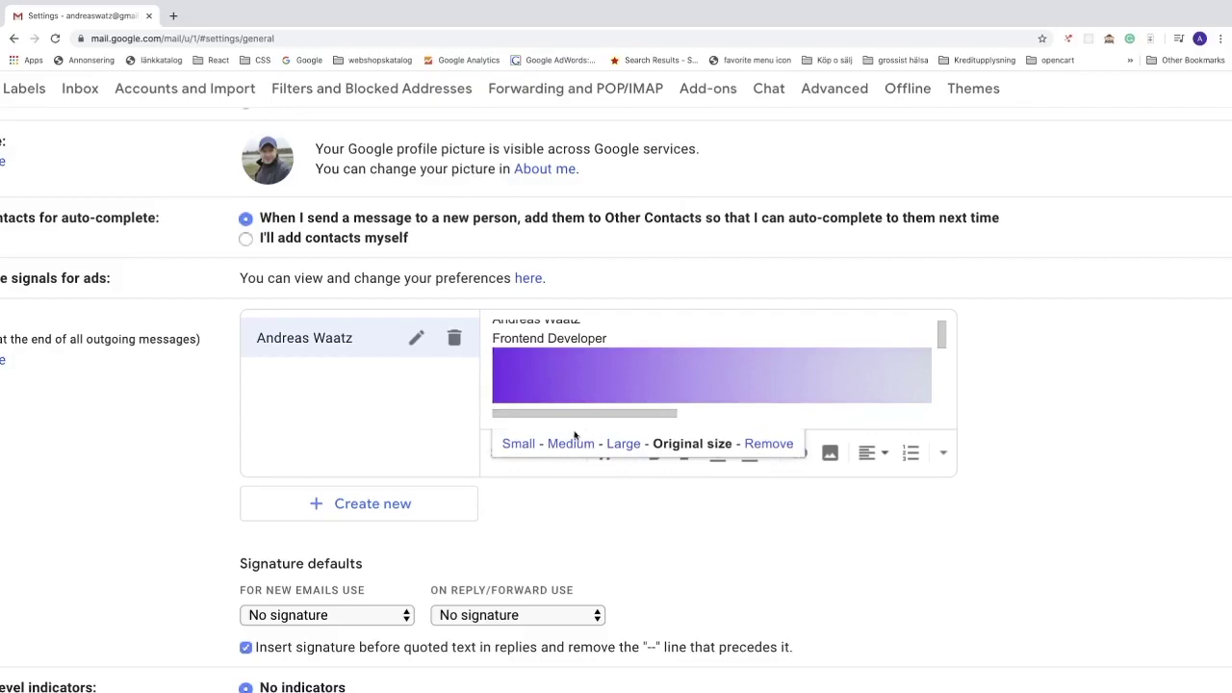
{"action": "left_click", "coordinate": [518, 443]}
{"action": "scroll", "coordinate": [606, 373], "scroll_direction": "down", "scroll_amount": 1}
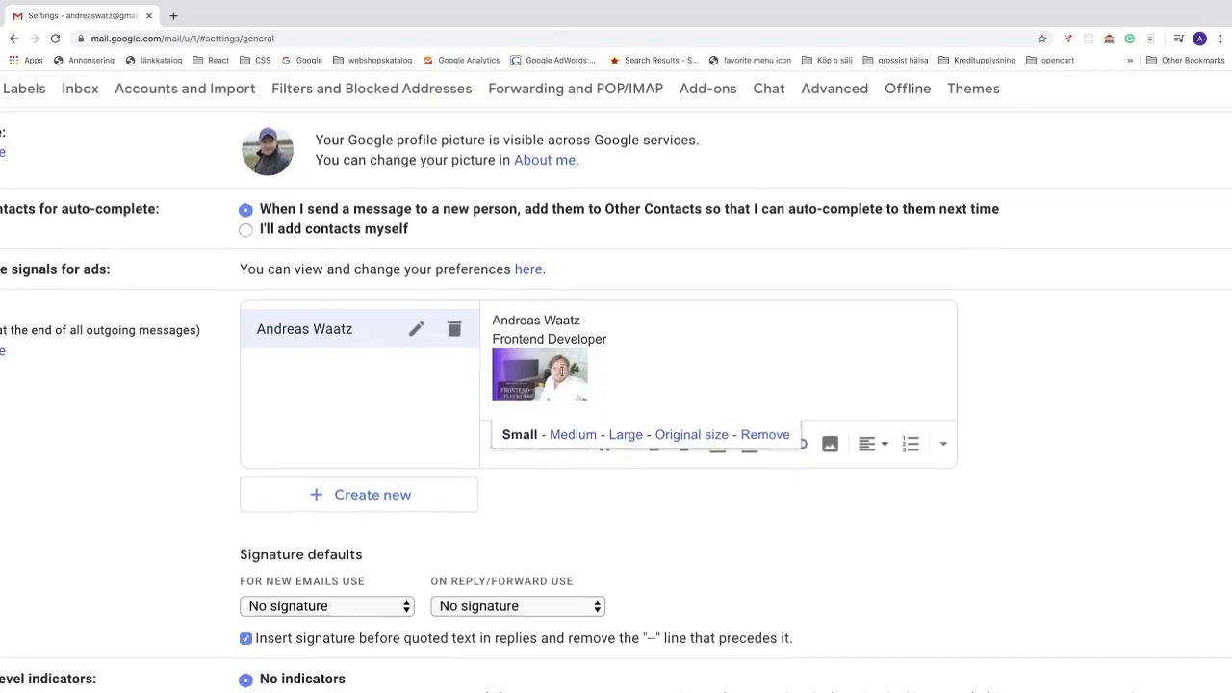
{"action": "left_click", "coordinate": [626, 360]}
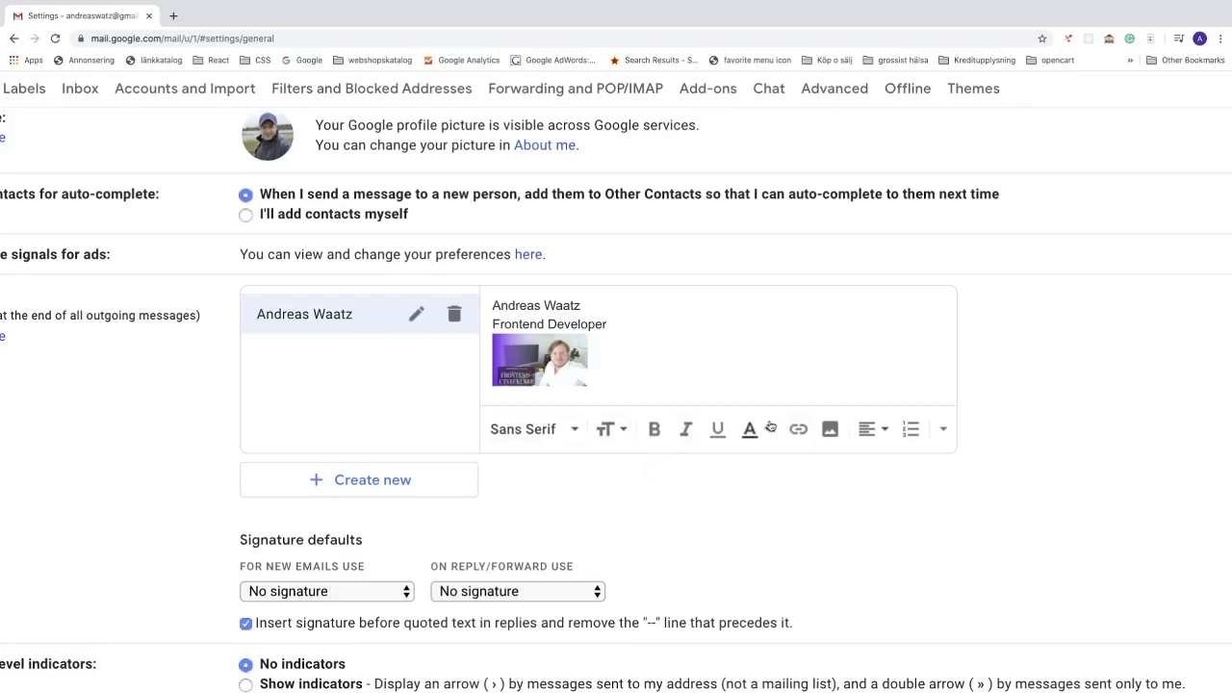
Step: Make the name bold and the 'Frontend Developer' title italic
{"action": "left_click_drag", "start_coordinate": [493, 306], "coordinate": [581, 306]}
{"action": "left_click", "coordinate": [655, 430]}
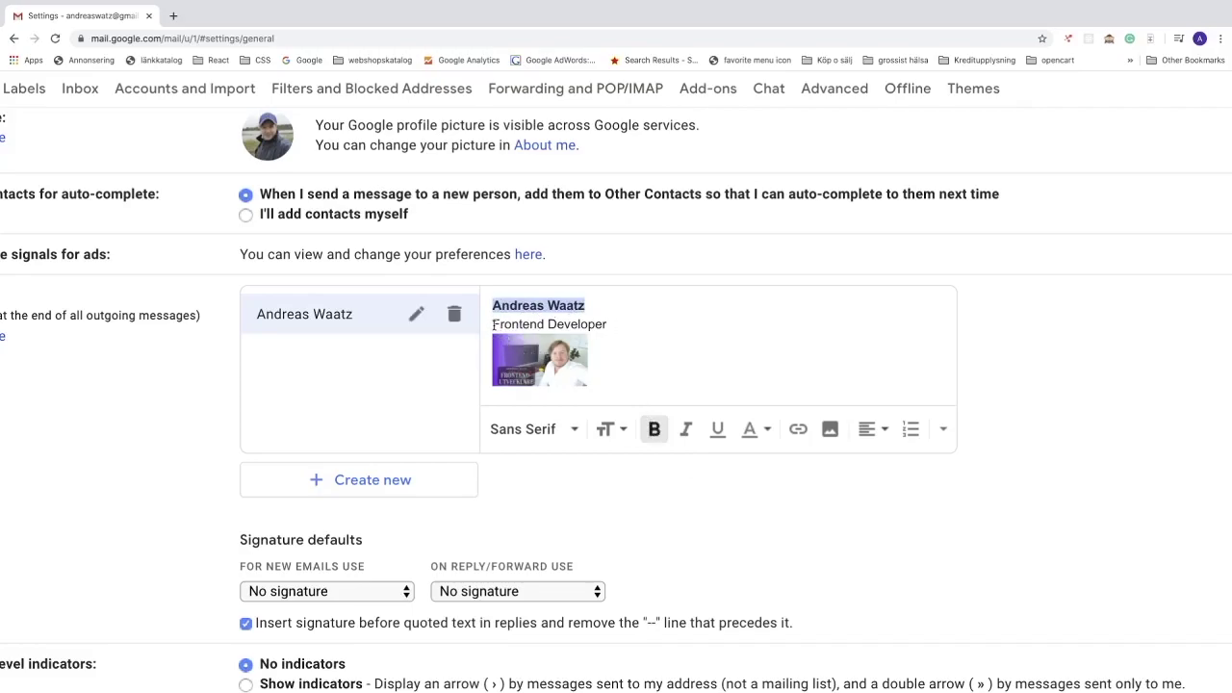
{"action": "left_click_drag", "start_coordinate": [493, 325], "coordinate": [611, 325]}
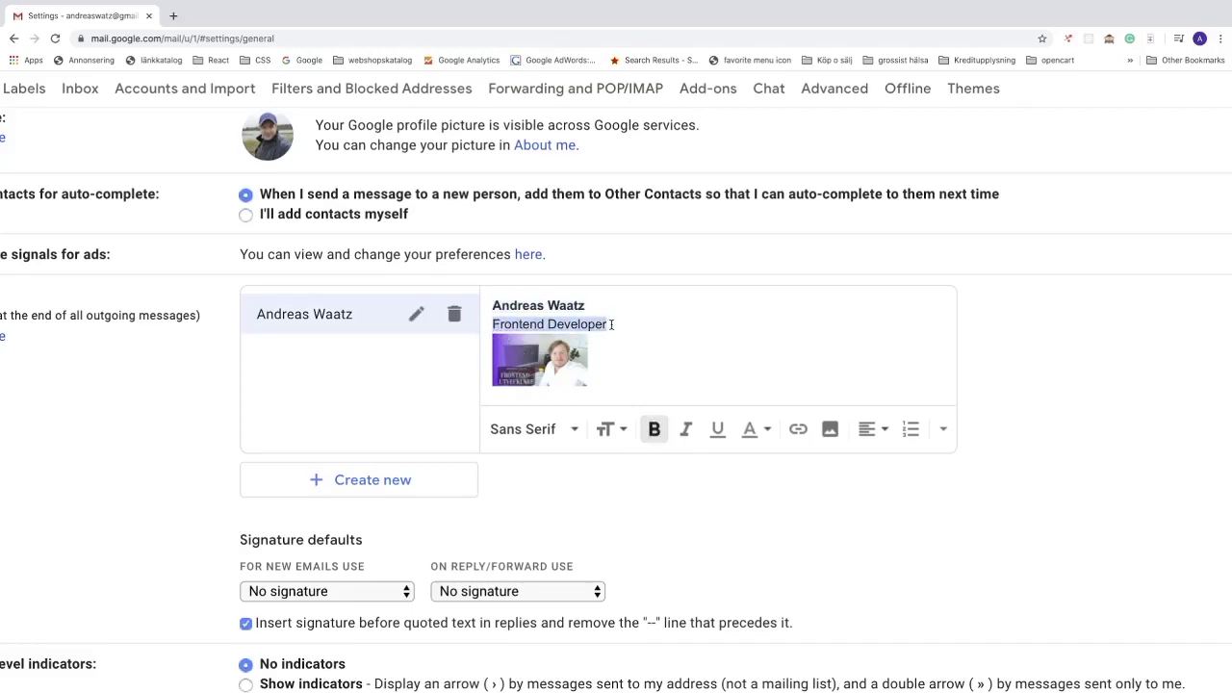
{"action": "left_click", "coordinate": [688, 431]}
{"action": "left_click", "coordinate": [647, 348]}
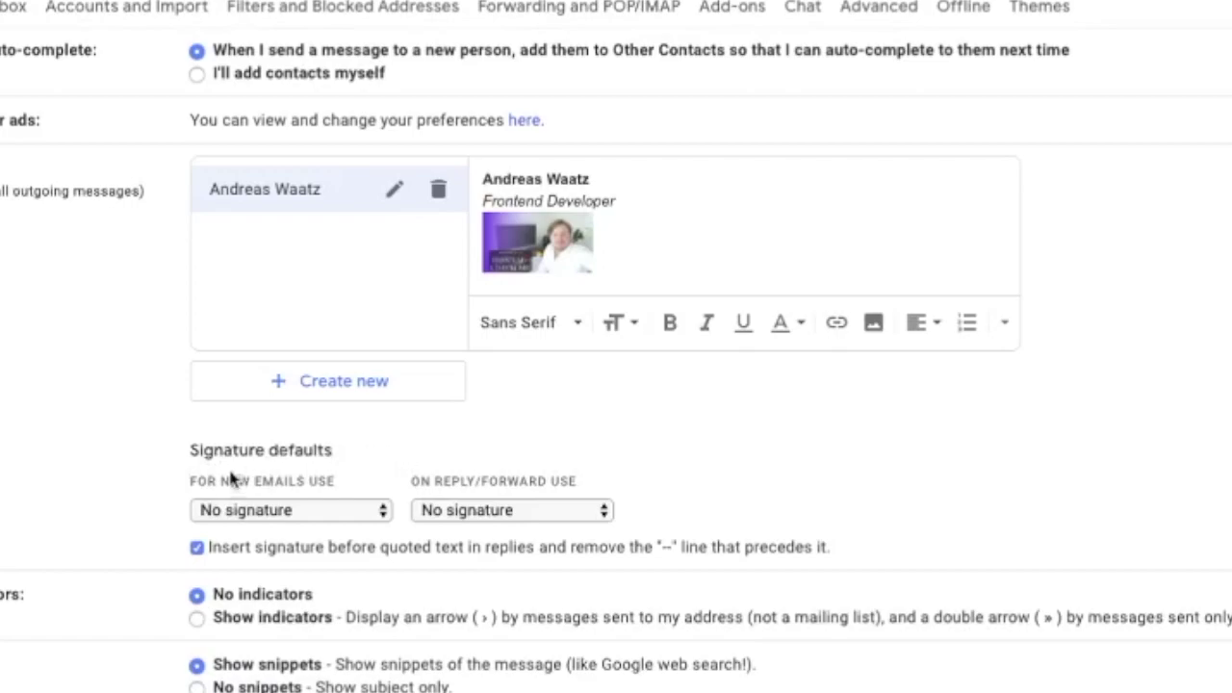
Step: Choose the new signature as default for both new emails and replies/forwards
{"action": "left_click", "coordinate": [270, 515]}
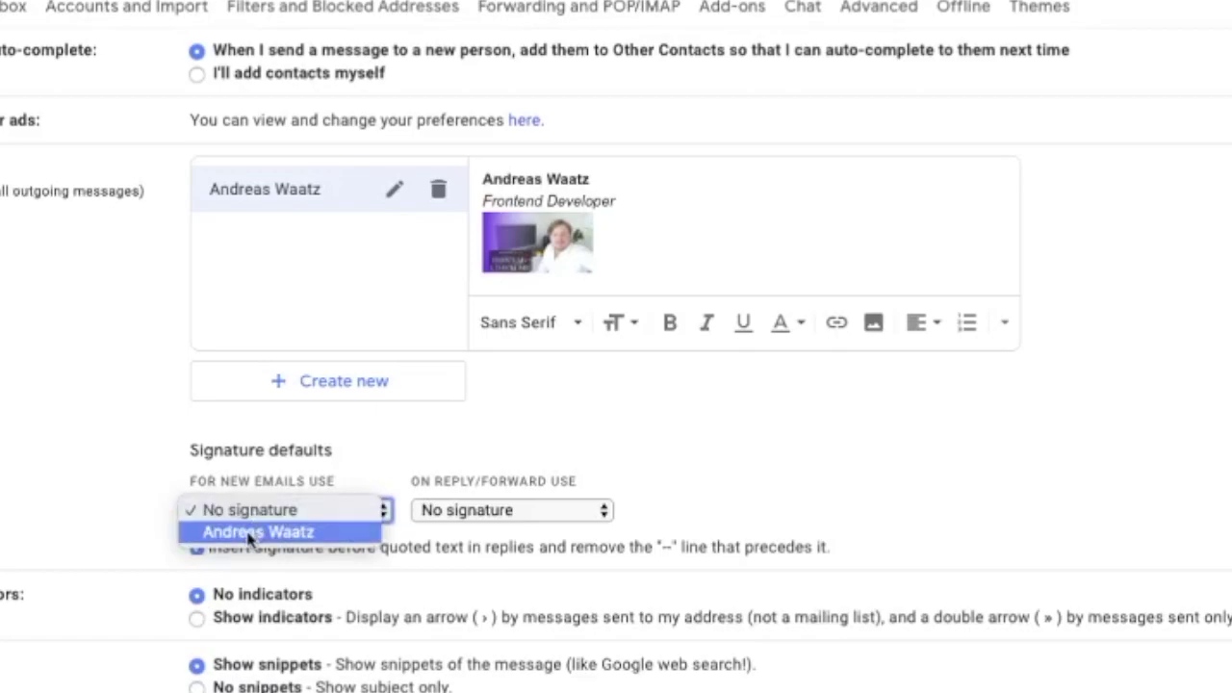
{"action": "left_click", "coordinate": [248, 535]}
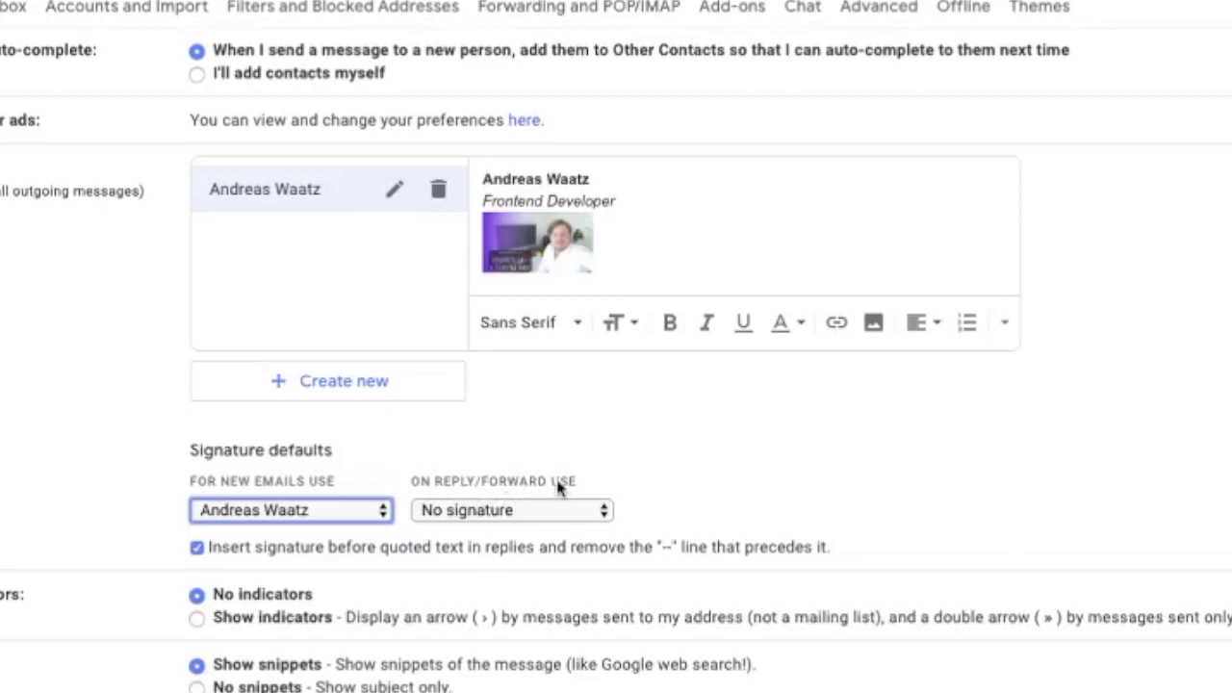
{"action": "left_click", "coordinate": [480, 513]}
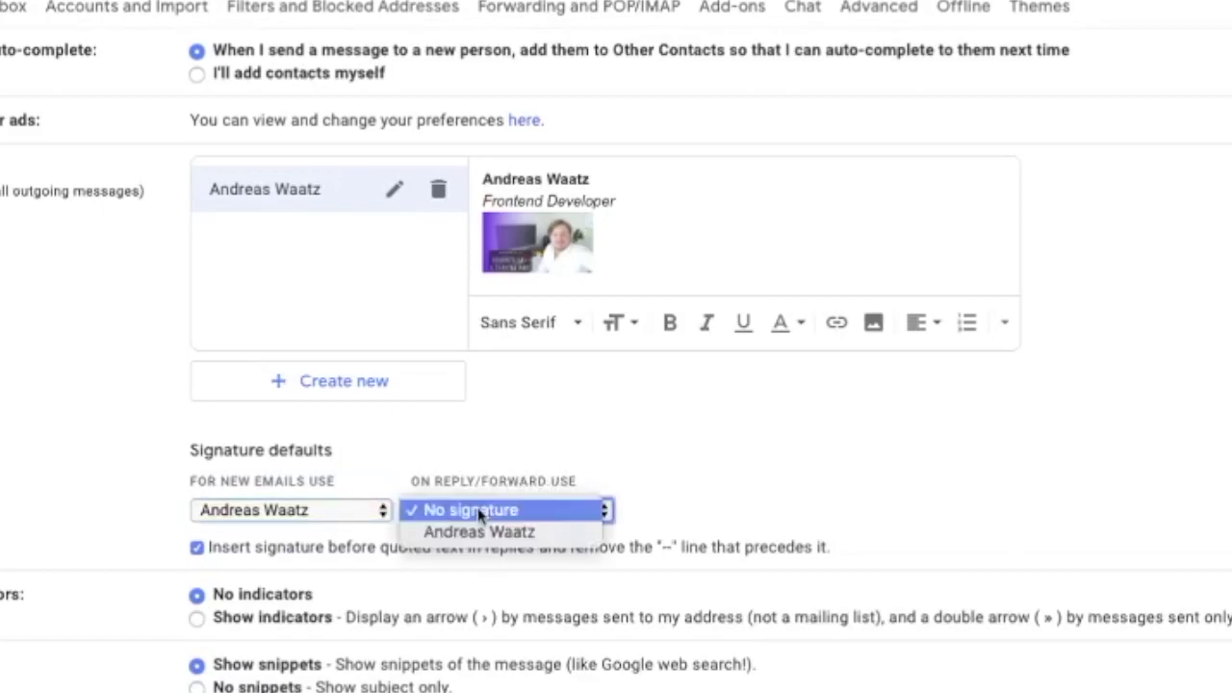
{"action": "left_click", "coordinate": [479, 532]}
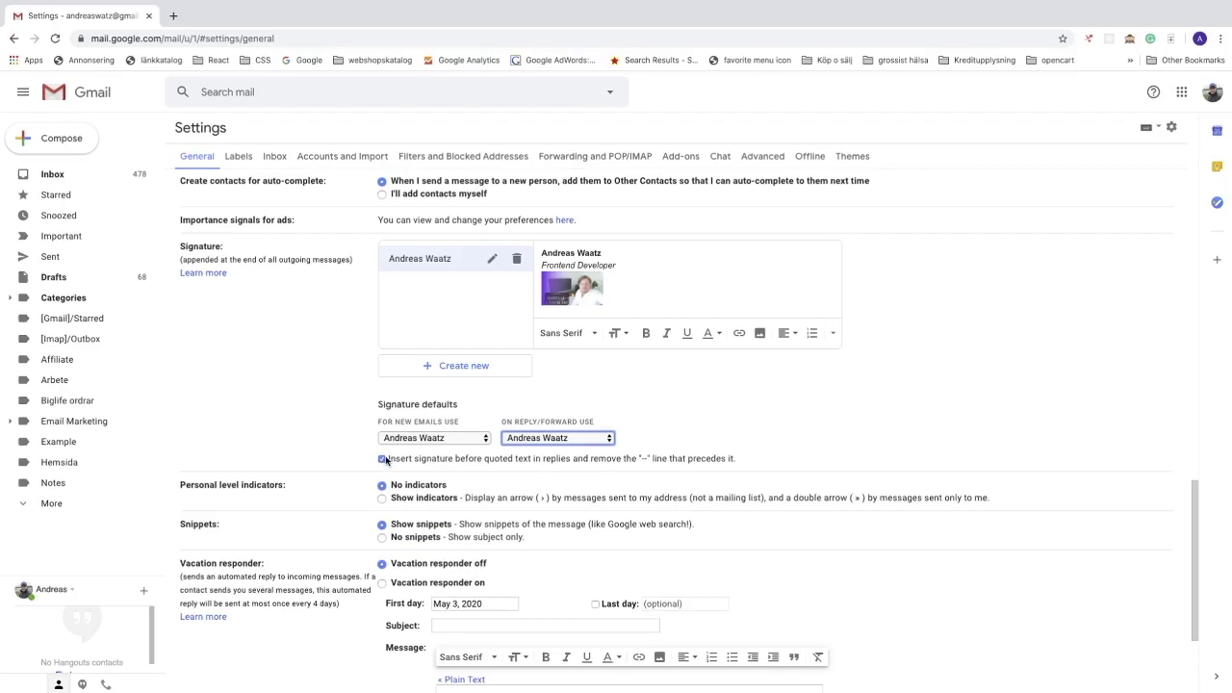
Step: Save the changed General settings
{"action": "scroll", "coordinate": [385, 460], "scroll_direction": "down", "scroll_amount": 3}
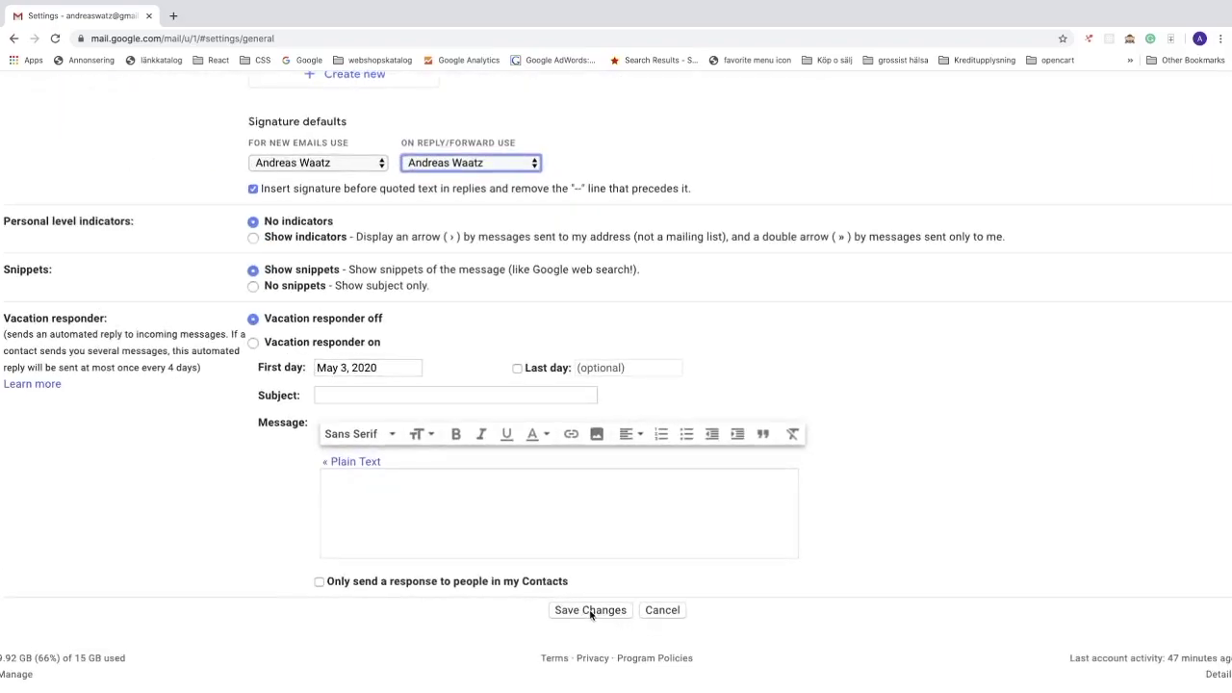
{"action": "left_click", "coordinate": [590, 611]}
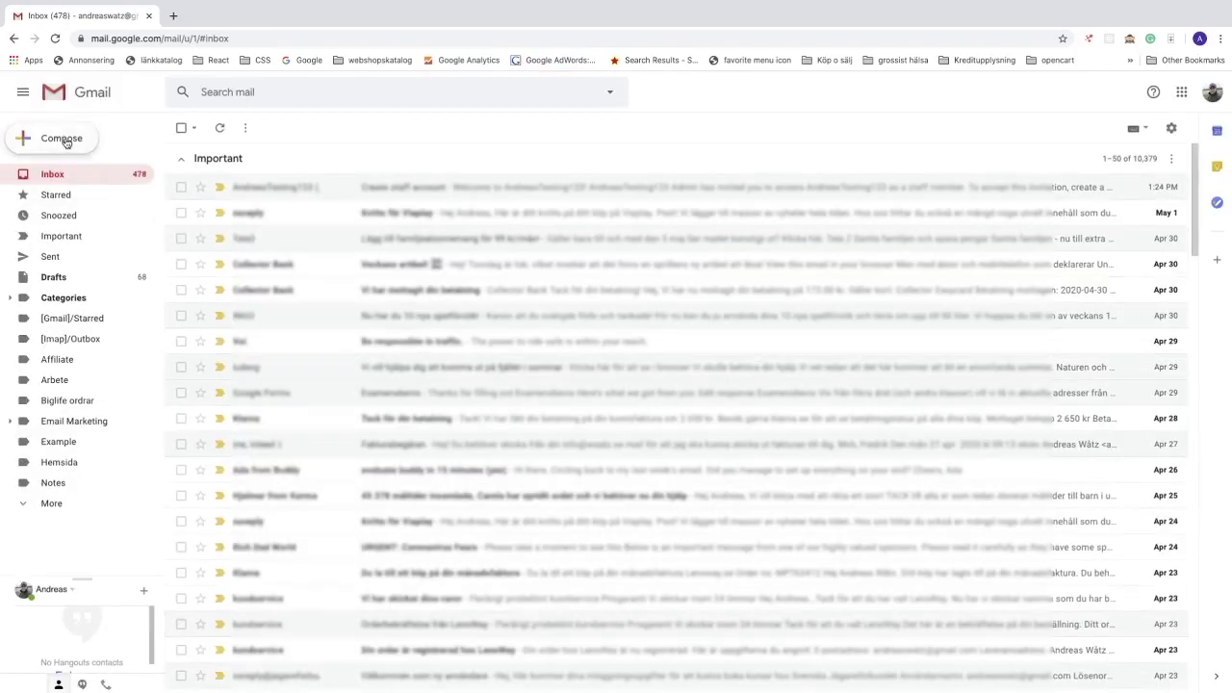
Step: Compose a new message to confirm the signature is inserted automatically
{"action": "left_click", "coordinate": [65, 142]}
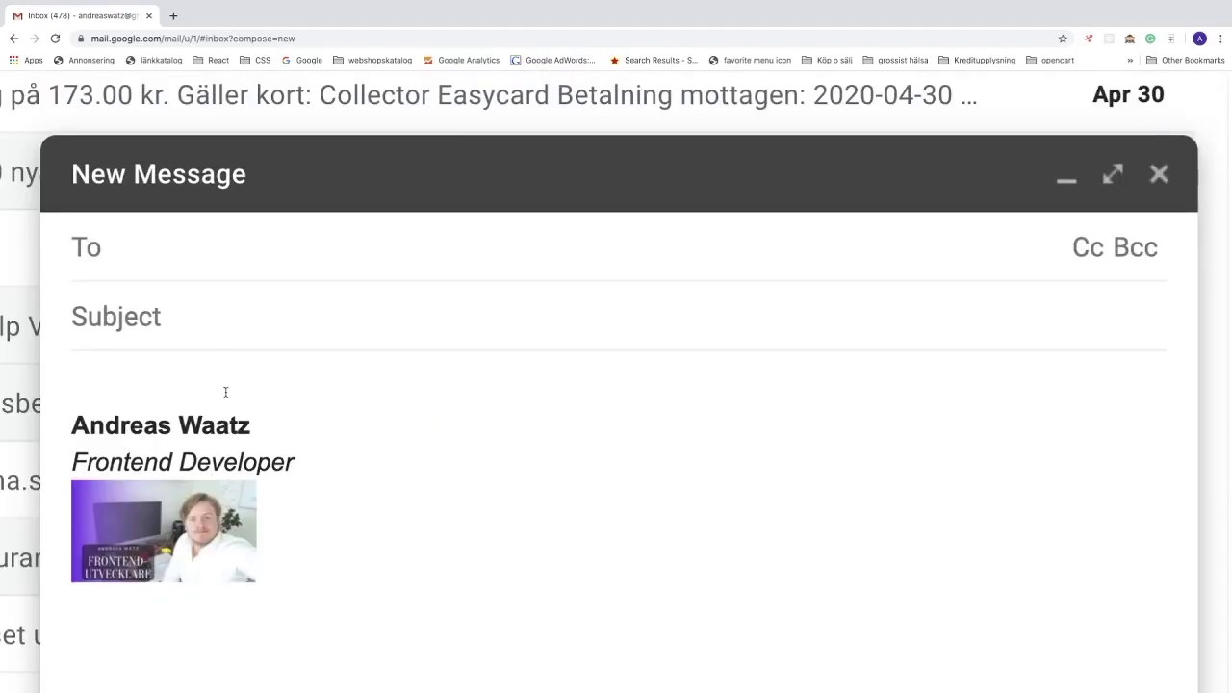